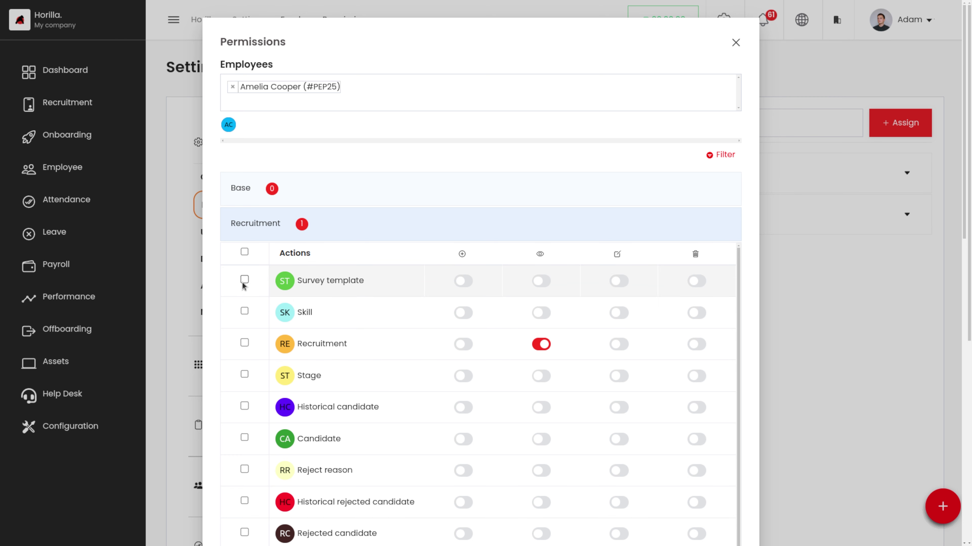
Grant the selected employee all Recruitment permissions and save the assignment.
left_click(245, 252)
scroll(482, 479, "down", 5)
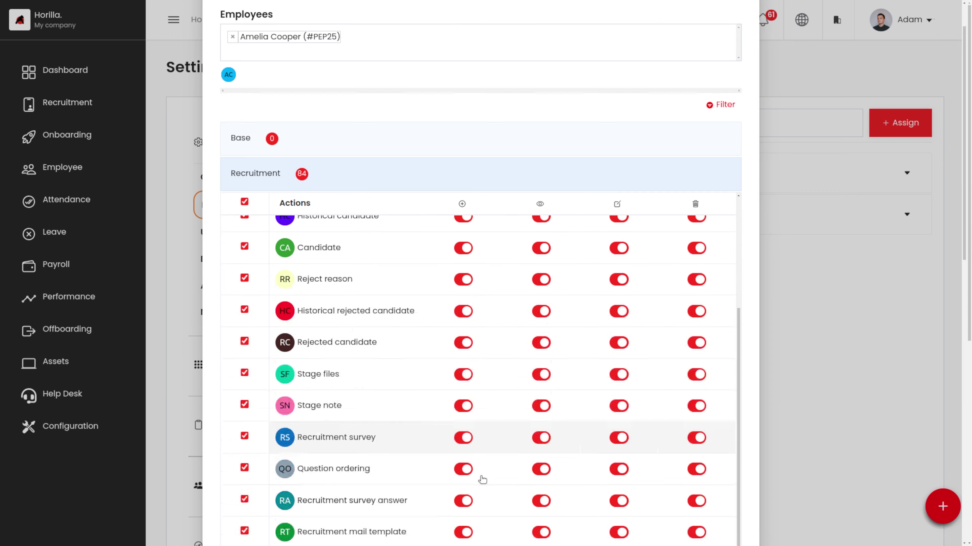
scroll(482, 479, "down", 10)
left_click(708, 499)
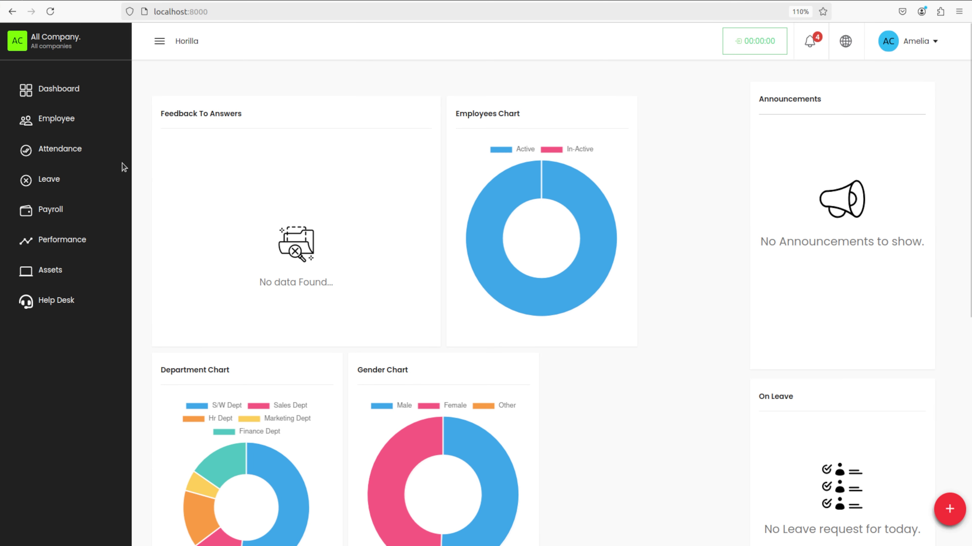
Reload the recruiter's session and view the Recruitment dashboard and the recruitment list.
key("ctrl+r")
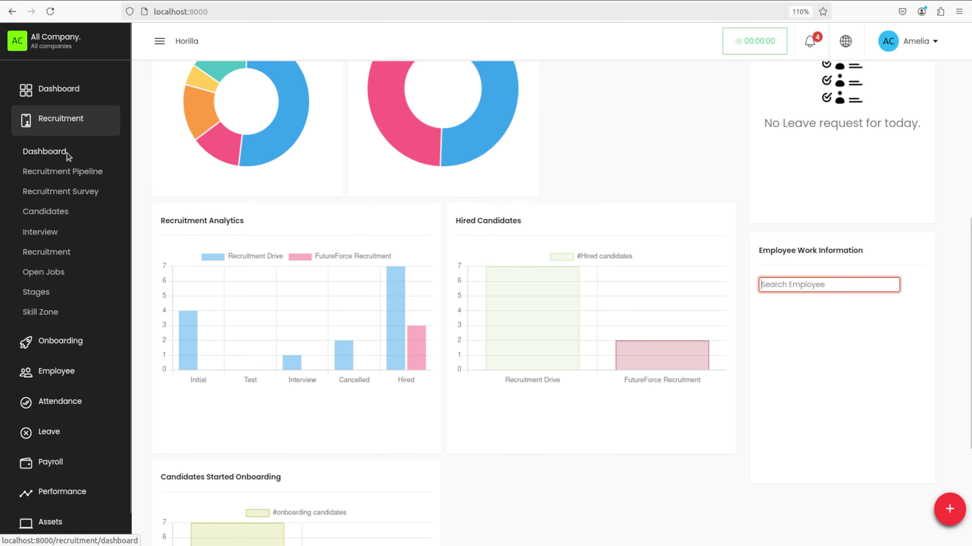
left_click(56, 153)
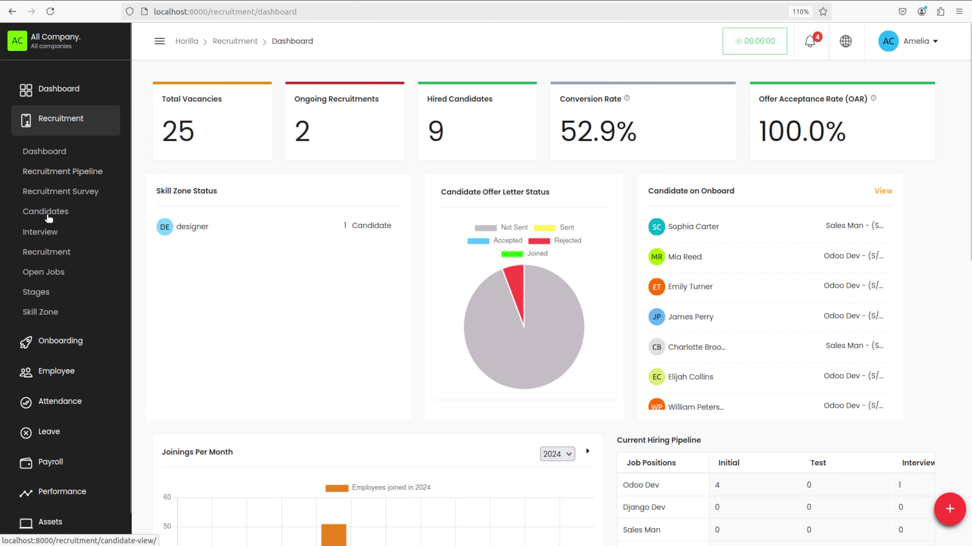
left_click(43, 251)
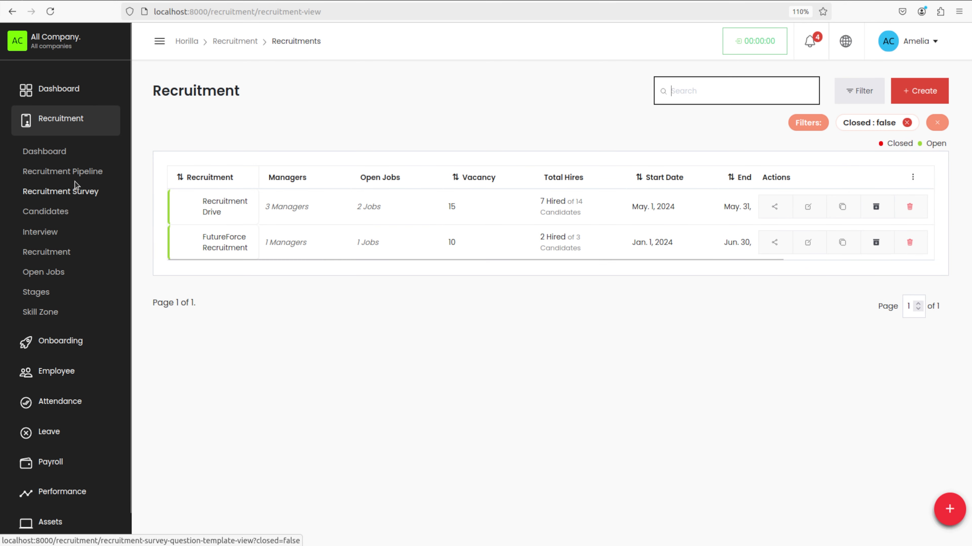
In the Recruitment Pipeline, move the first candidate in the Initial stage of Recruitment Drive to the interview stage.
left_click(73, 170)
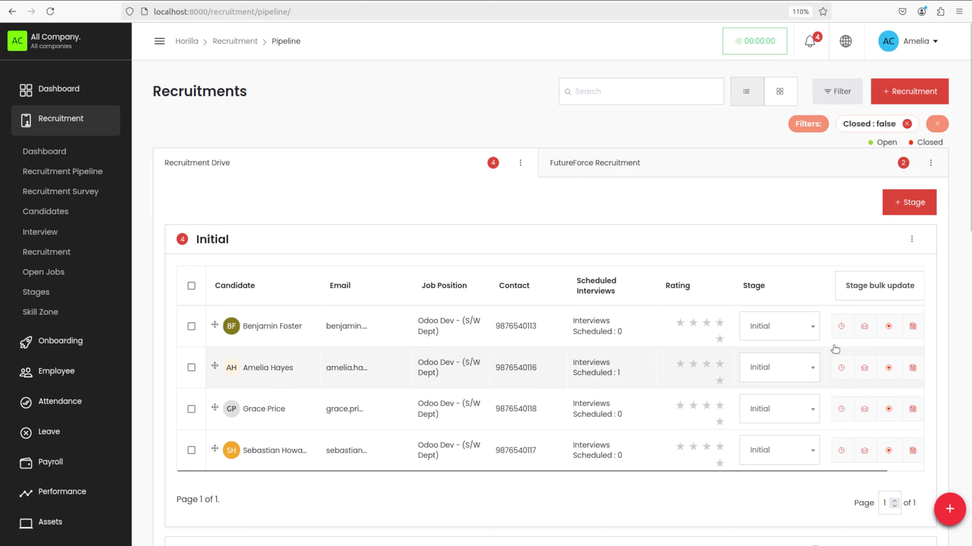
left_click(813, 329)
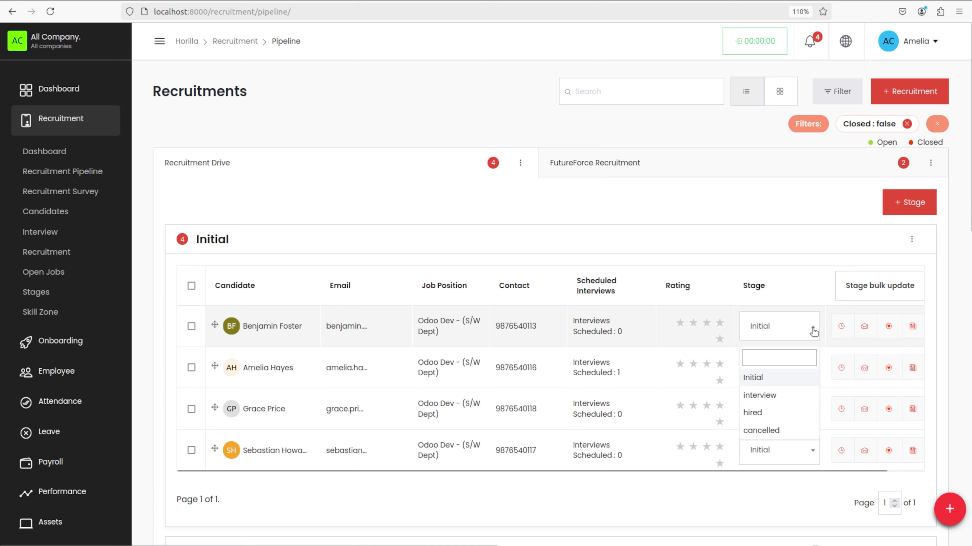
left_click(782, 394)
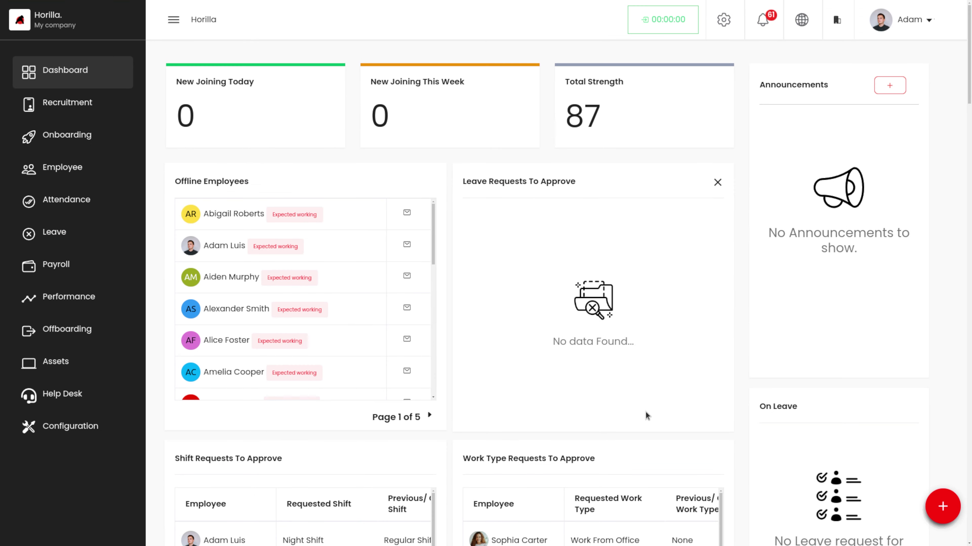
In the admin session, search the employee list for the recruiter by first name and open Groups & Permissions in their profile.
left_click(68, 172)
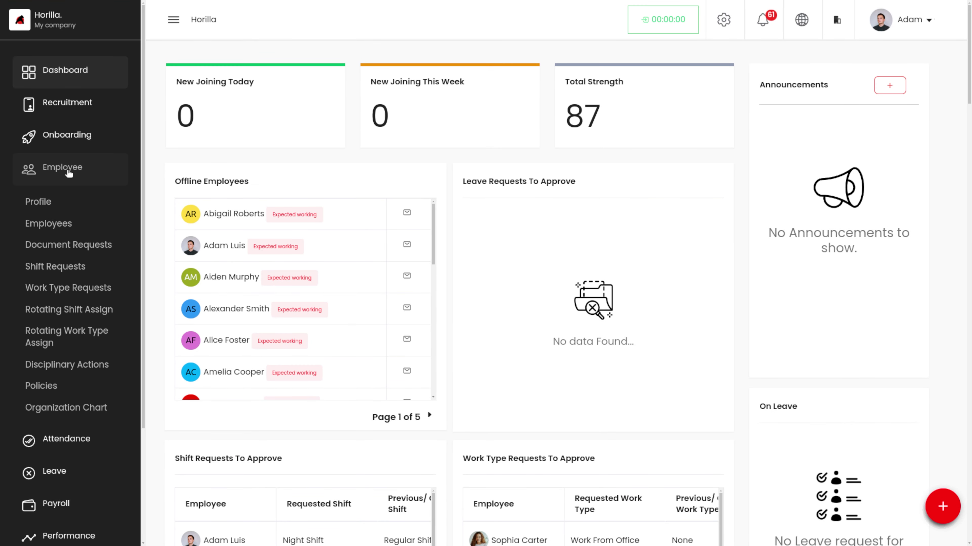
left_click(56, 226)
left_click(504, 77)
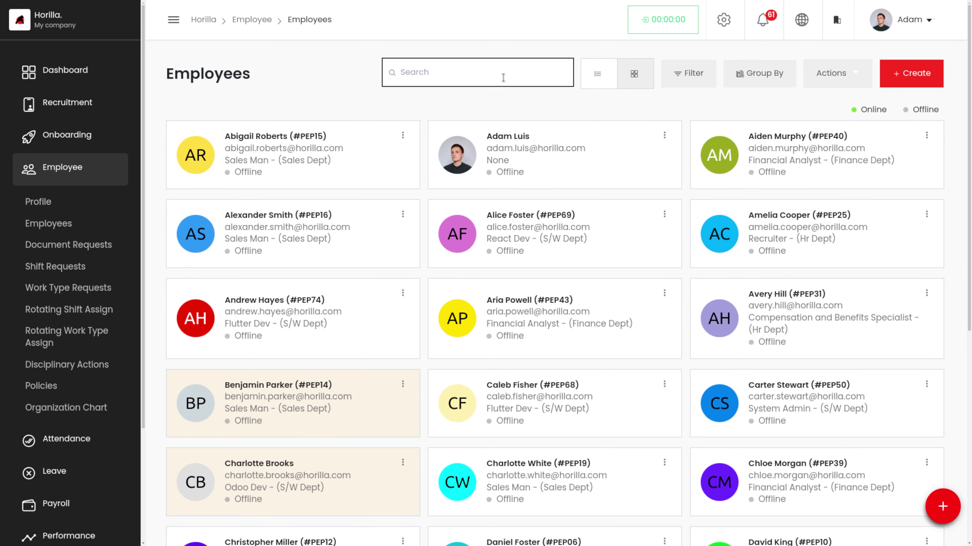
type("amael")
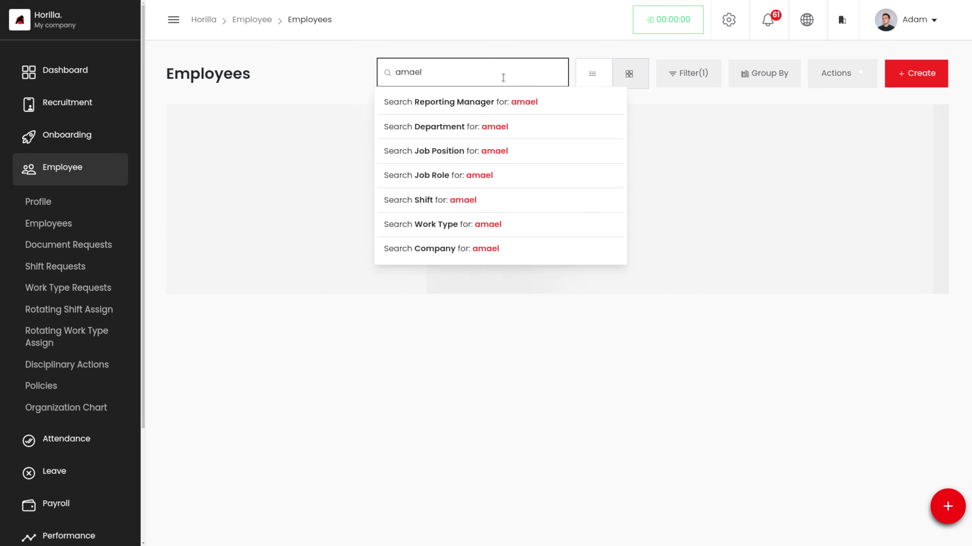
key("BackSpace")
key("BackSpace")
left_click(346, 186)
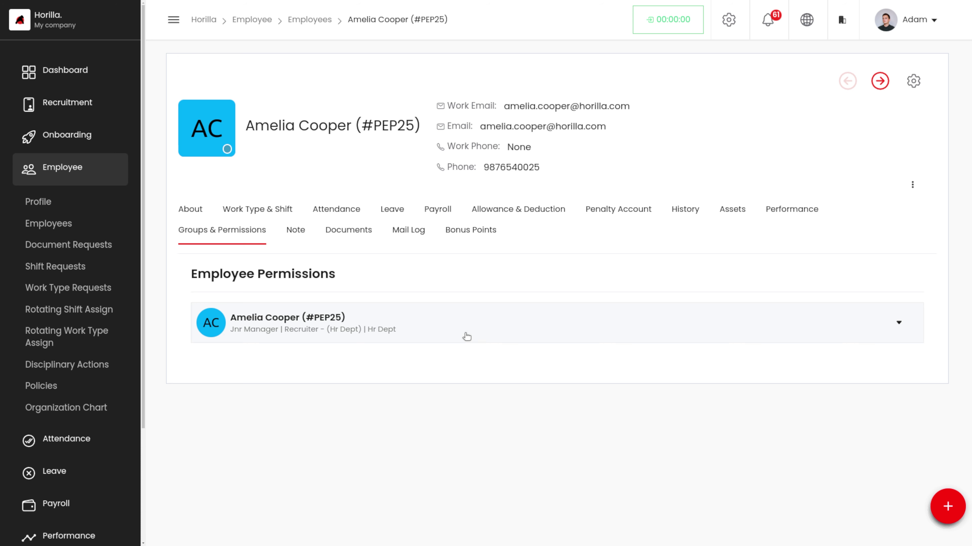
Expand the recruiter's employee permissions and show the individual actions under Onboarding.
left_click(477, 326)
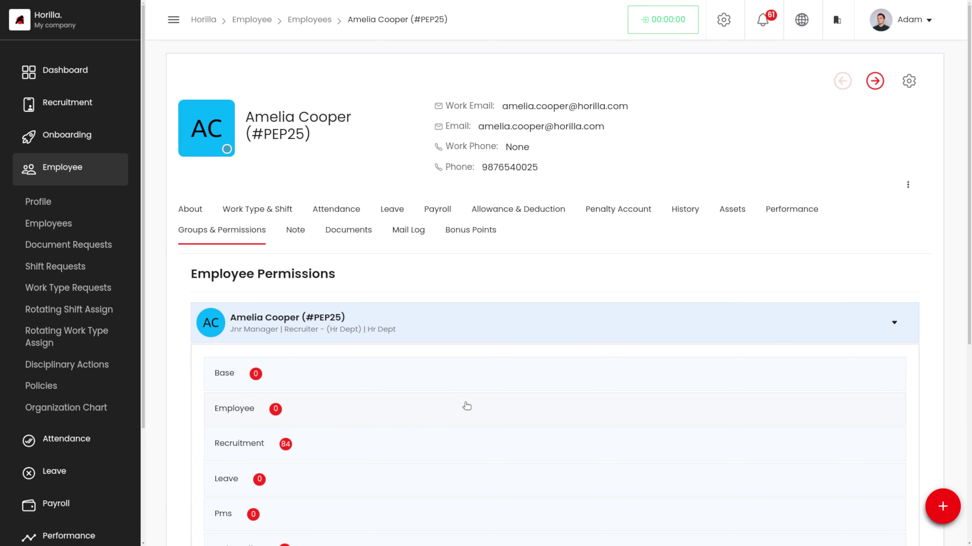
scroll(468, 414, "down", 1)
scroll(470, 415, "down", 3)
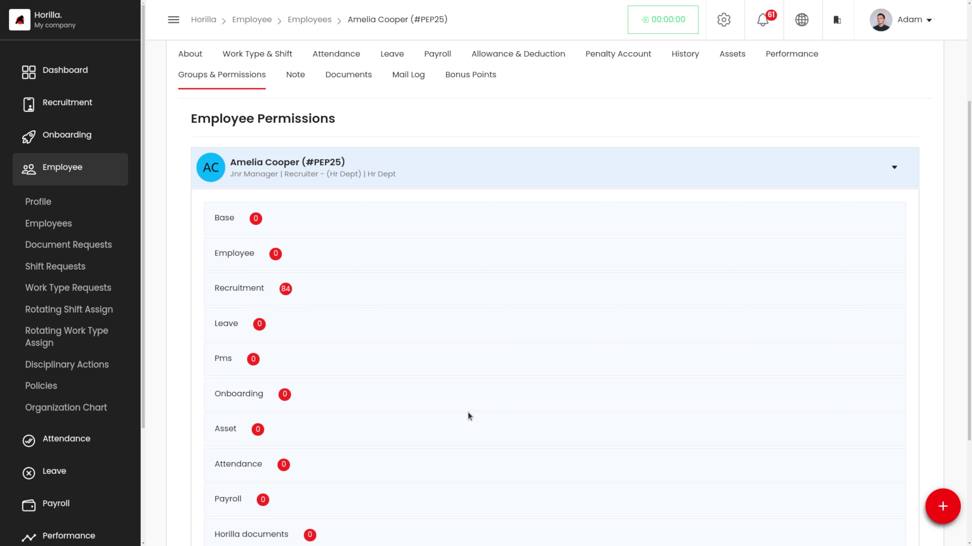
left_click(386, 389)
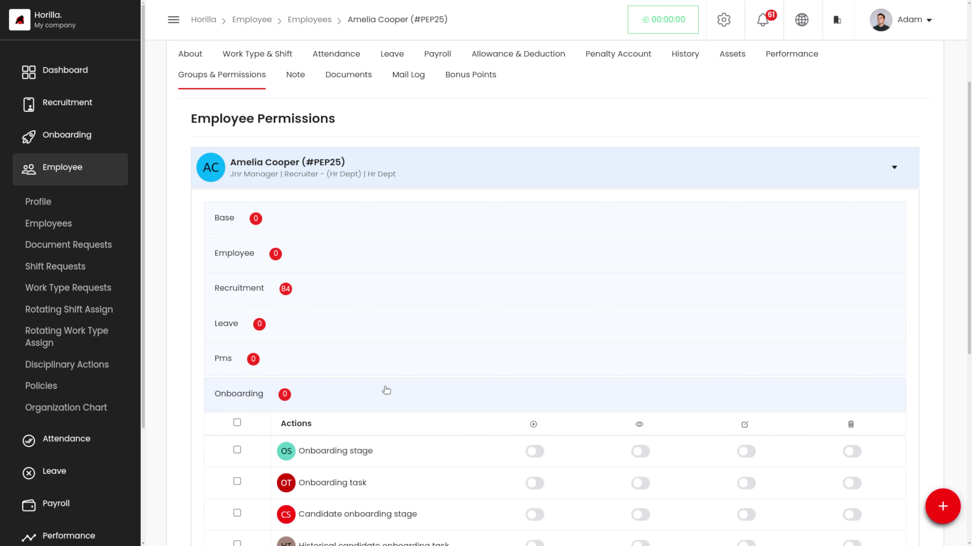
scroll(386, 390, "down", 3)
scroll(386, 390, "up", 1)
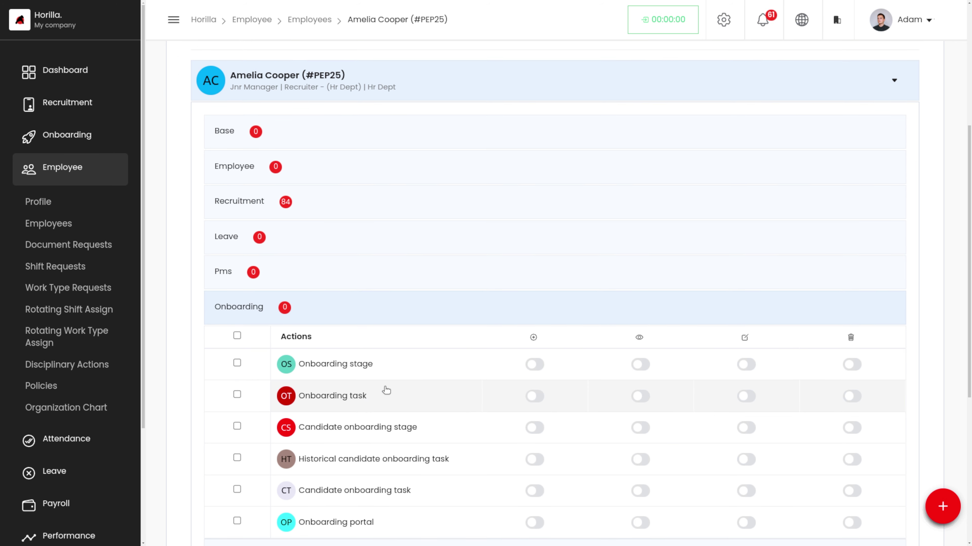
scroll(386, 390, "down", 1)
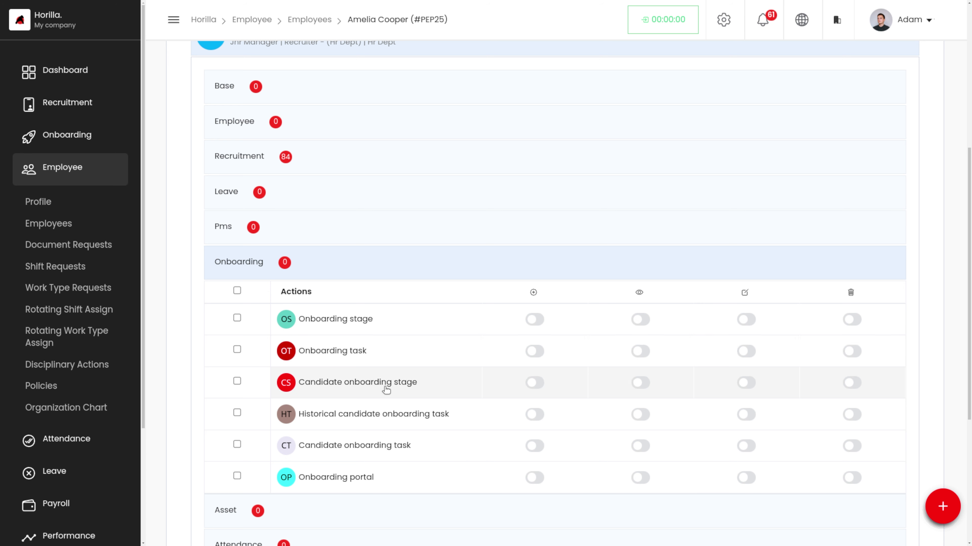
Grant all permissions for Onboarding task, Candidate onboarding stage and Historical candidate onboarding task.
left_click(237, 349)
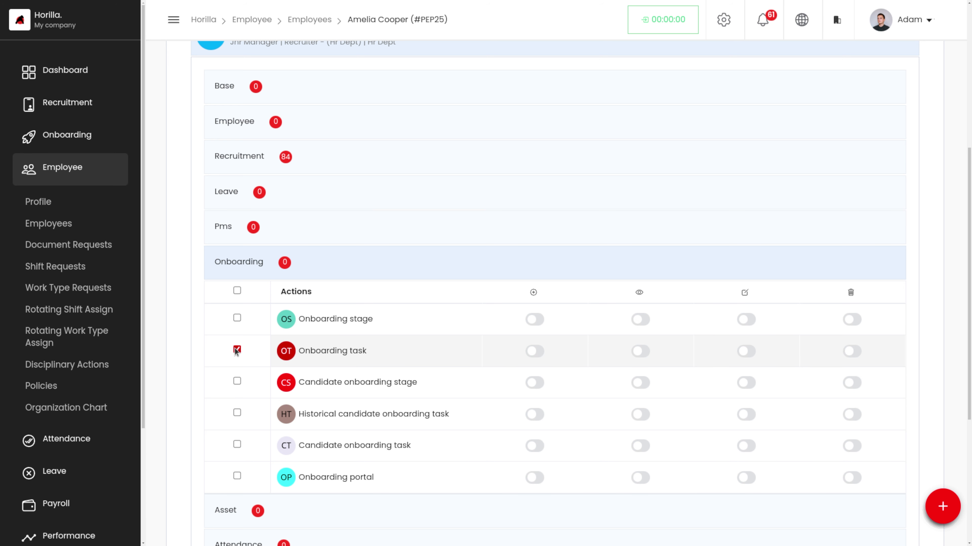
left_click(237, 381)
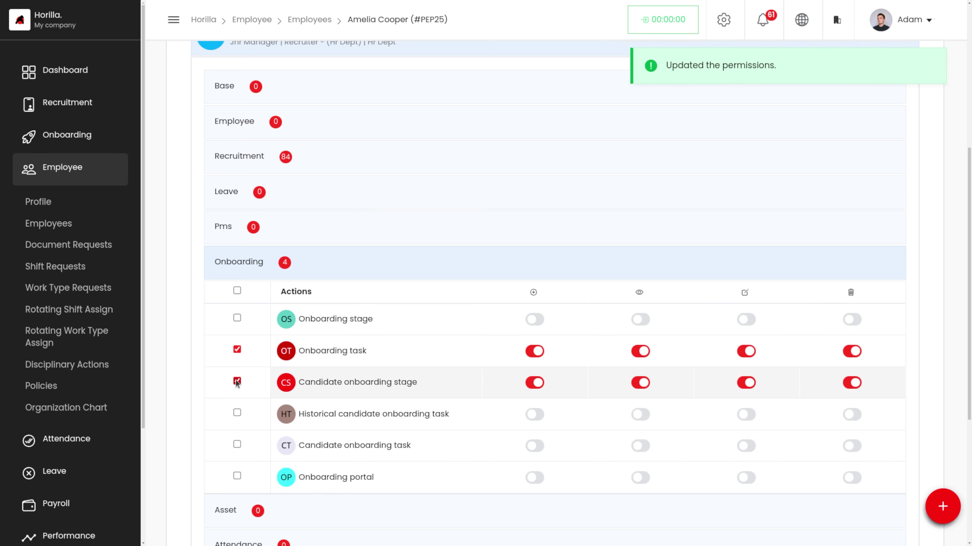
left_click(237, 413)
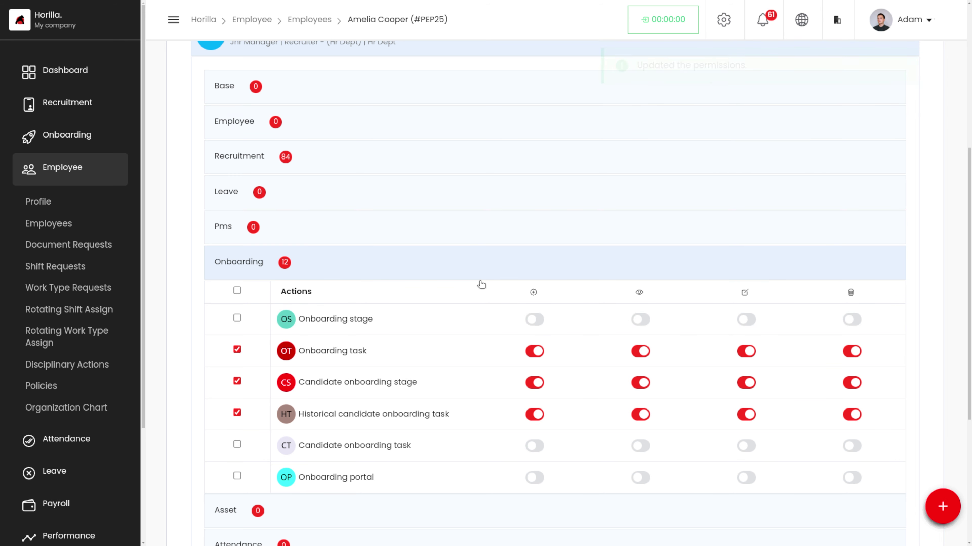
In the User Group settings, start a new permission group named "Accountant user group".
scroll(482, 284, "up", 5)
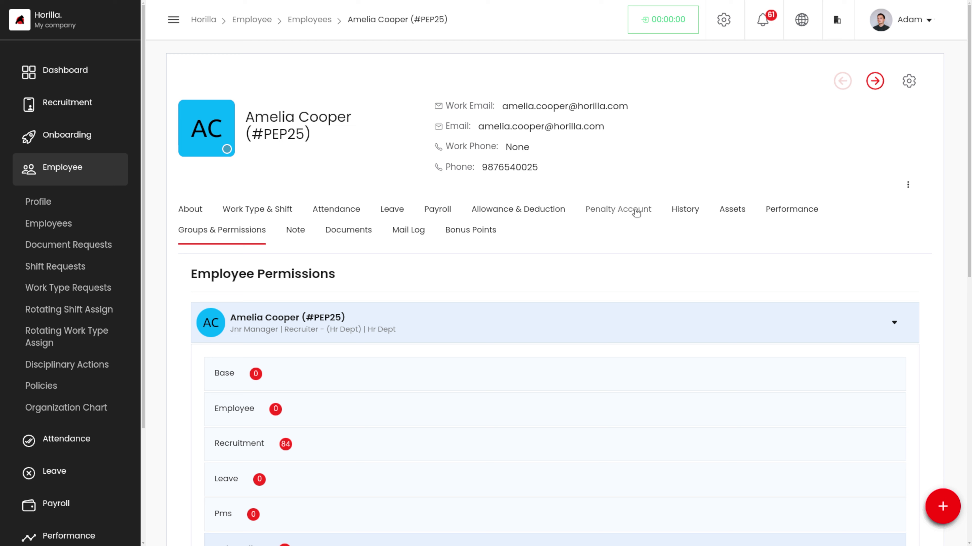
left_click(729, 25)
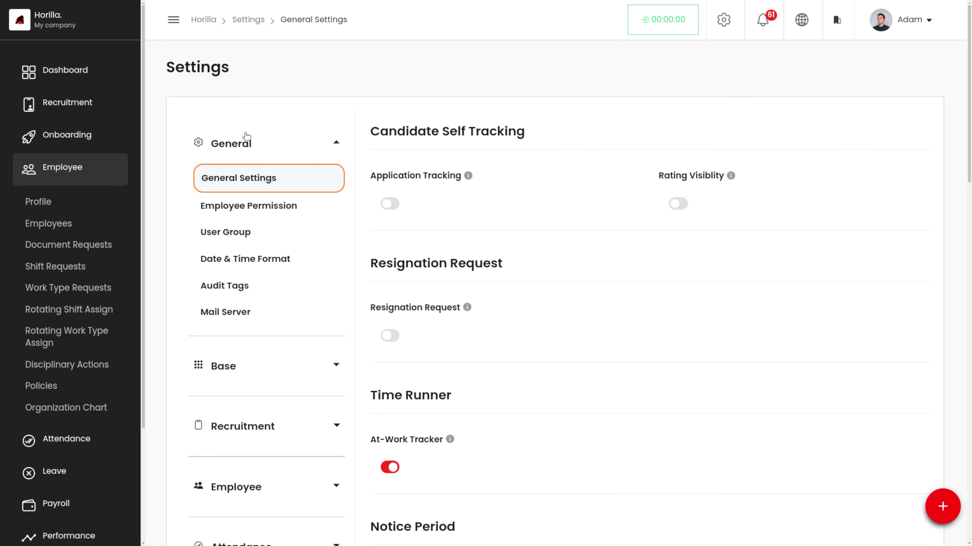
left_click(245, 232)
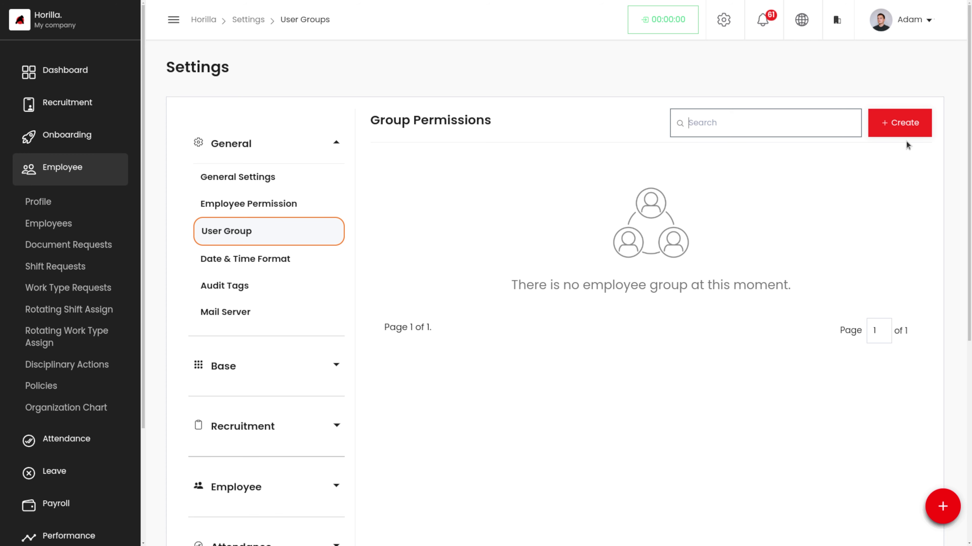
left_click(896, 129)
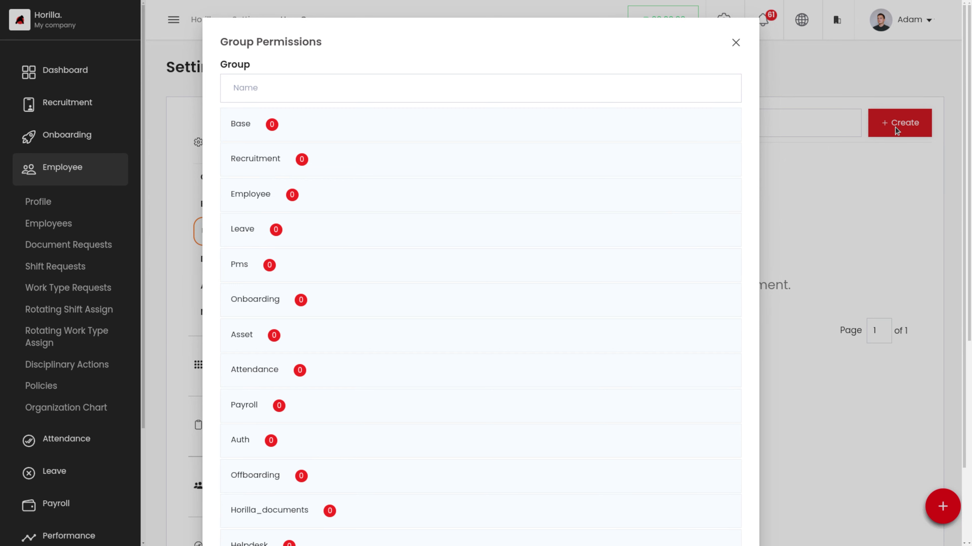
left_click(383, 86)
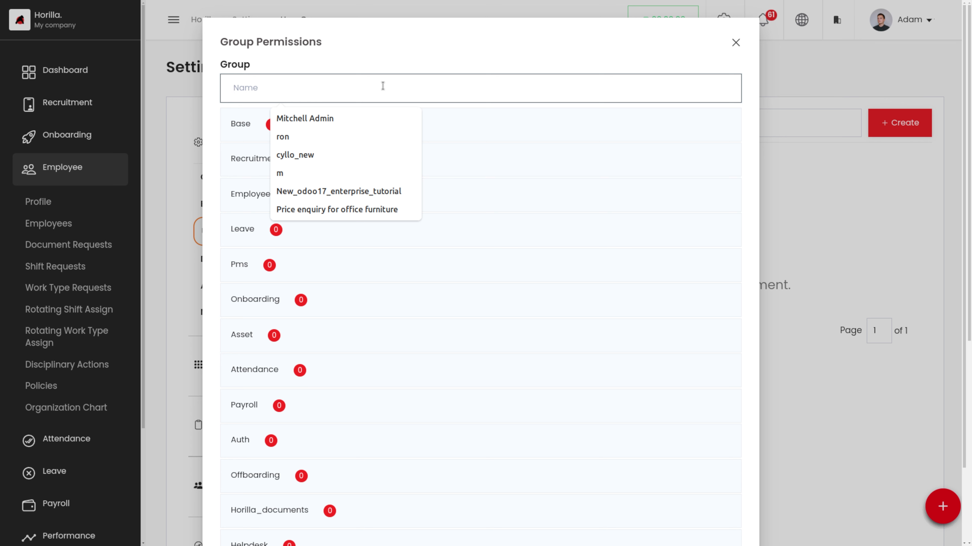
type("Accountt")
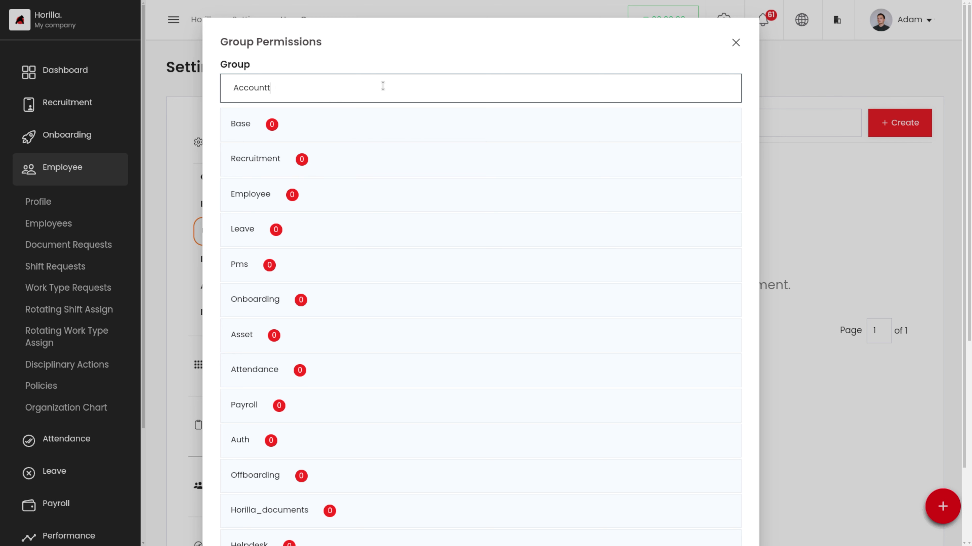
key("BackSpace")
type("ant user group")
Give the new group all Payroll permissions and save it.
scroll(447, 369, "down", 2)
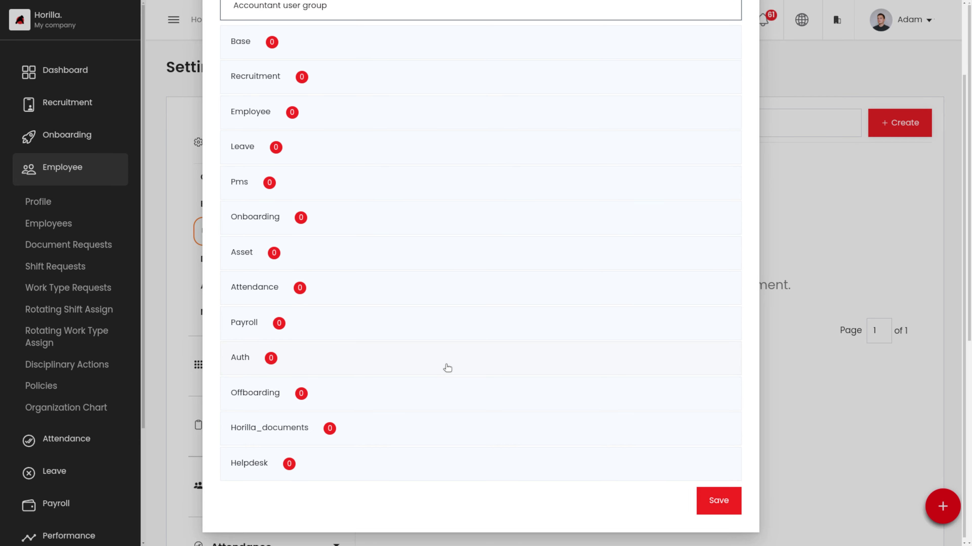
scroll(447, 368, "up", 1)
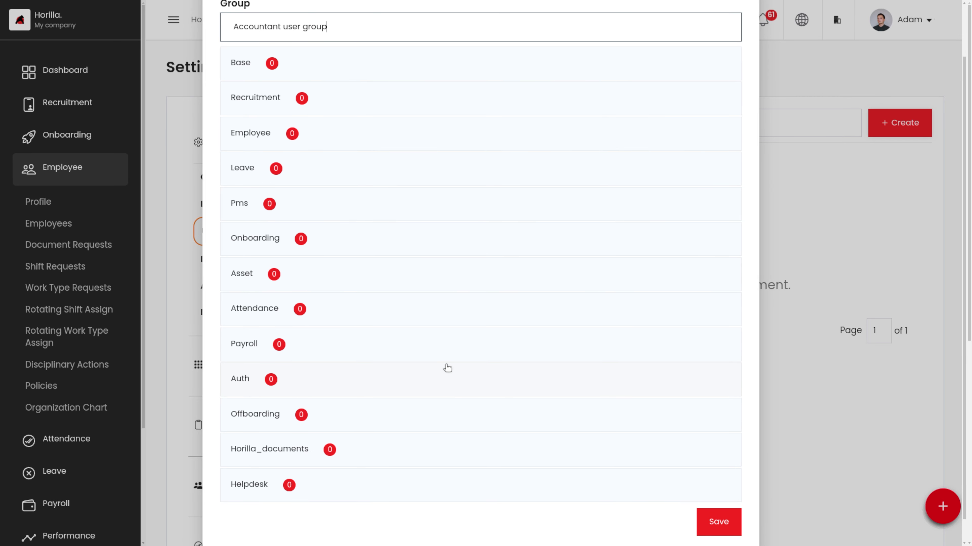
left_click(352, 353)
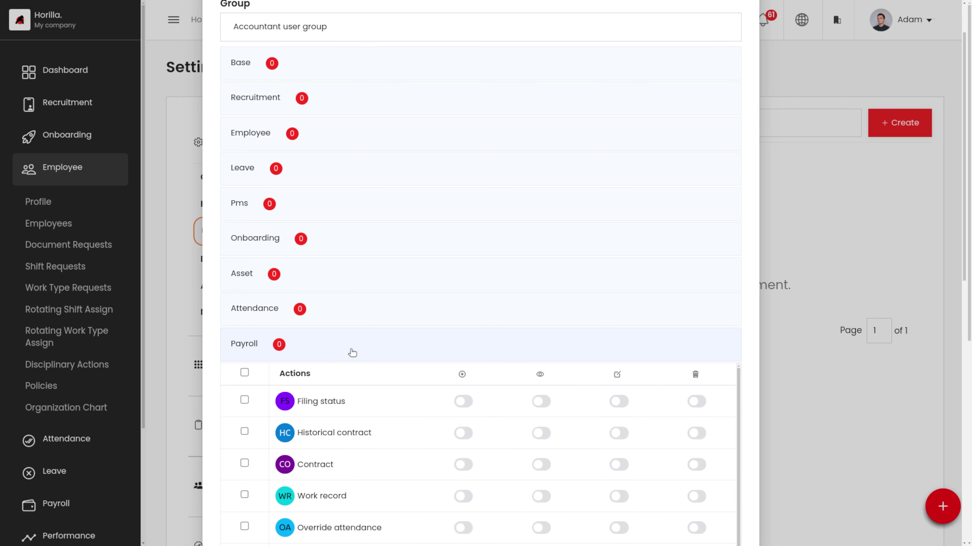
scroll(352, 353, "down", 5)
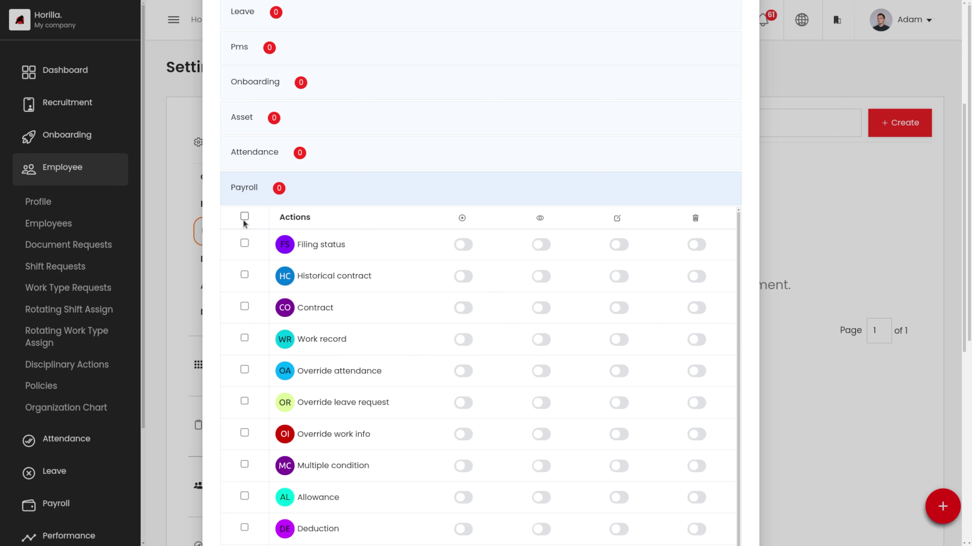
left_click(244, 218)
scroll(499, 425, "down", 6)
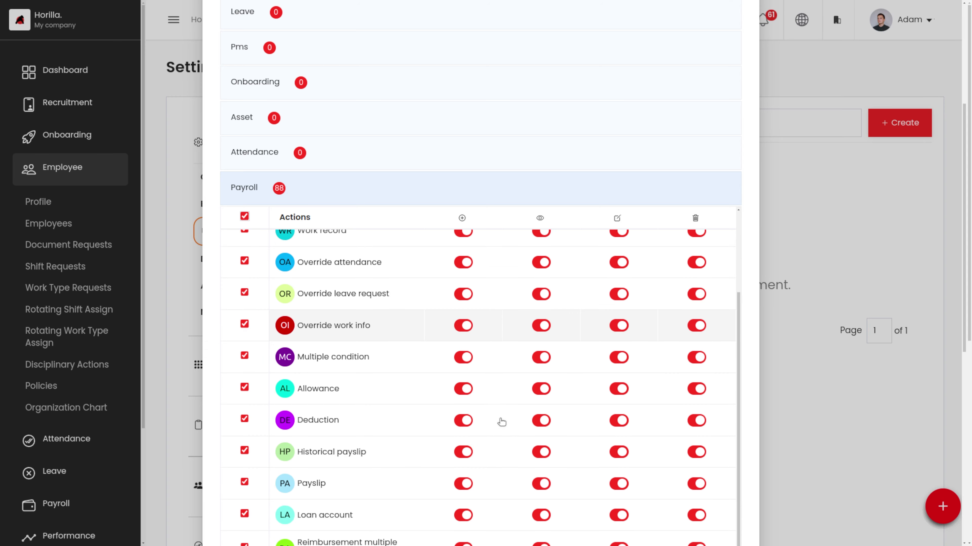
scroll(502, 422, "up", 3)
scroll(502, 422, "up", 3)
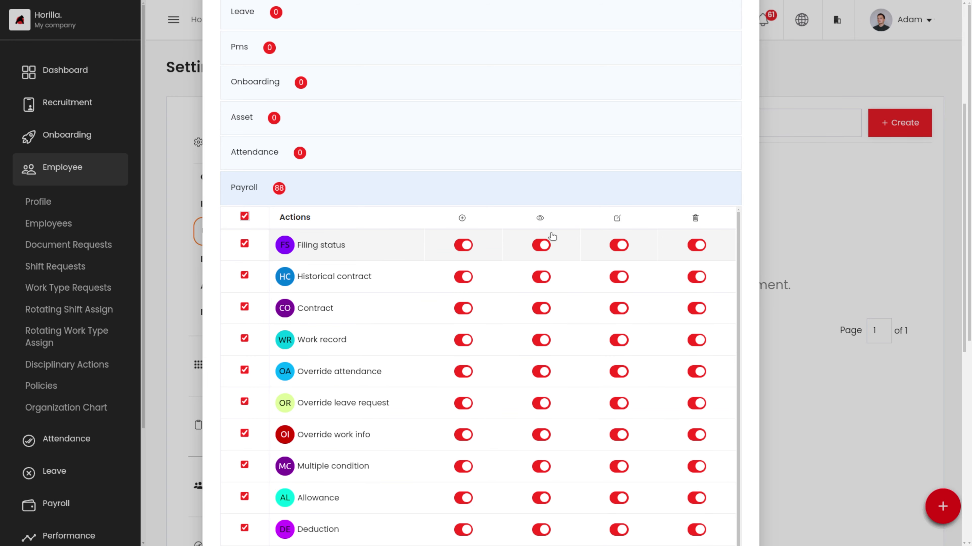
scroll(551, 239, "down", 6)
scroll(562, 55, "down", 1)
scroll(561, 53, "down", 8)
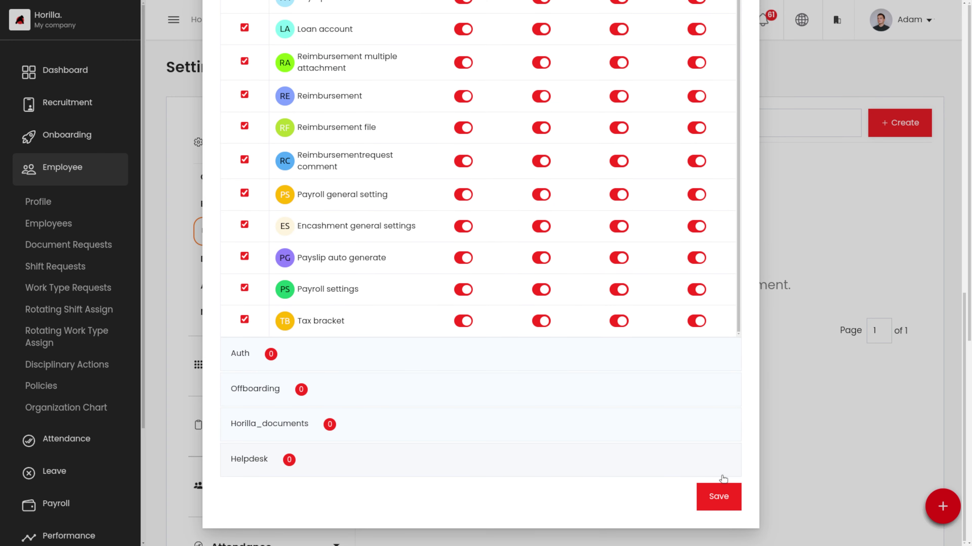
left_click(716, 496)
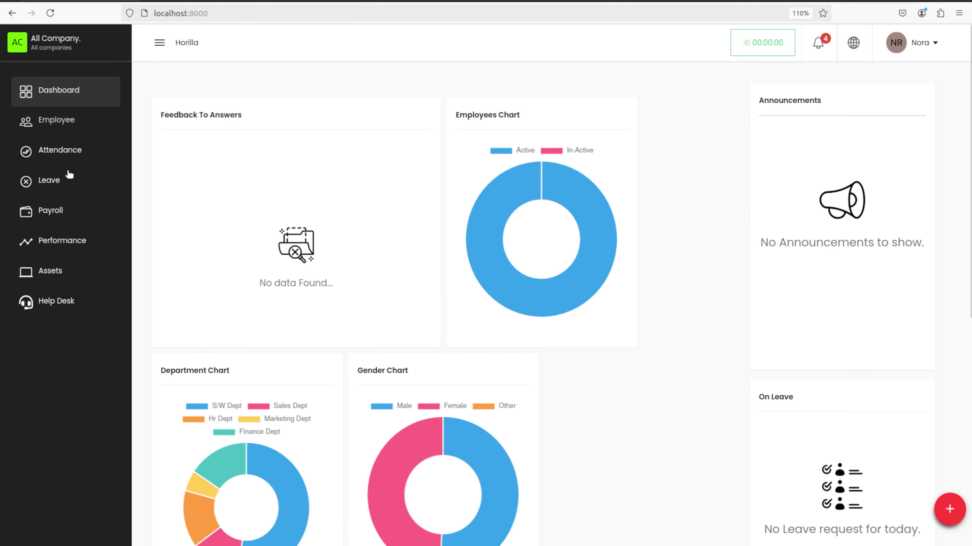
Open the Payroll section in the other employee's session to check which payroll pages are available.
left_click(57, 213)
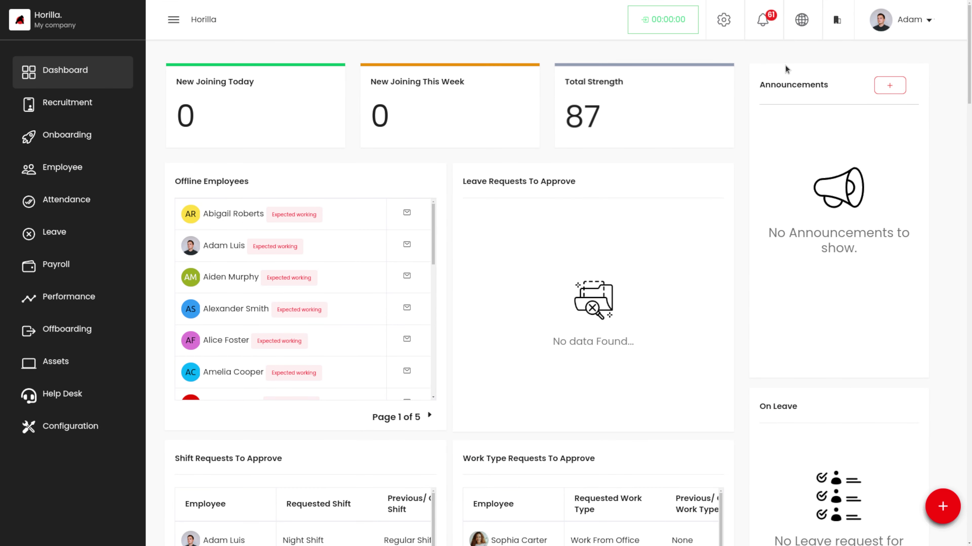
In the User Group settings, assign the two accountant employees to the Accountant user group and save the assignment.
left_click(724, 21)
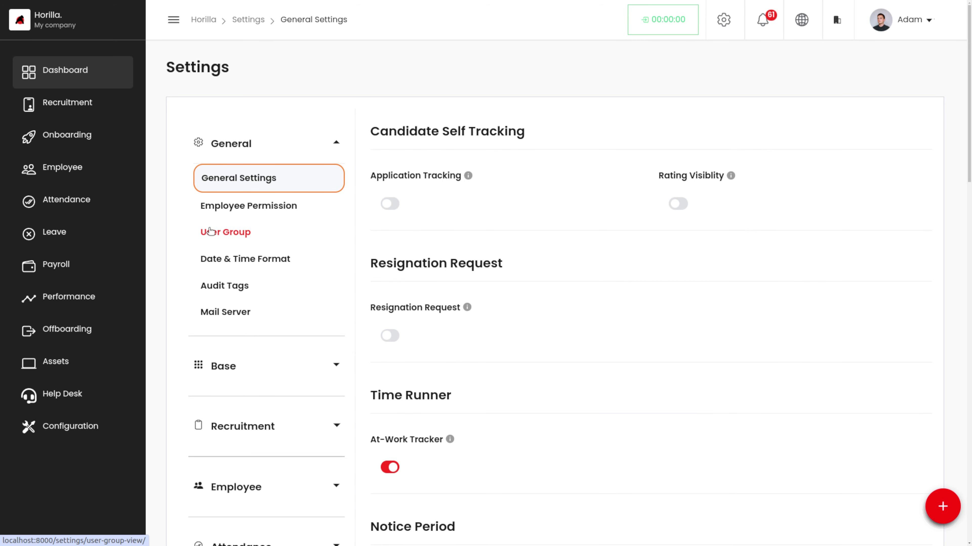
left_click(209, 230)
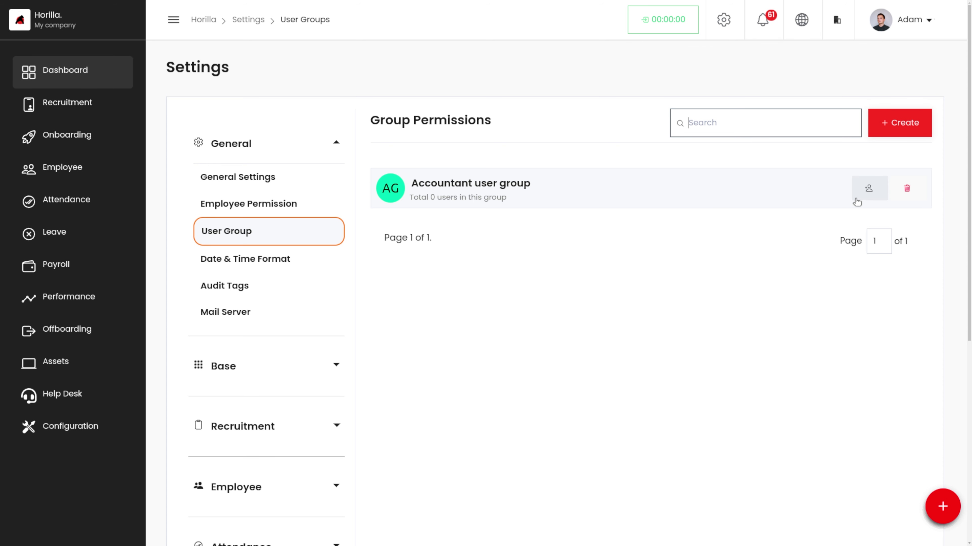
left_click(863, 195)
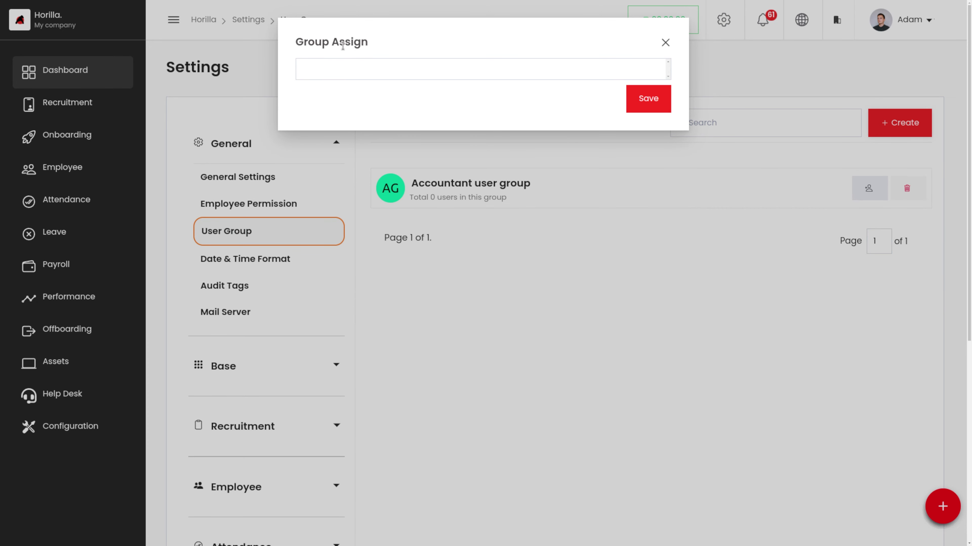
left_click(356, 75)
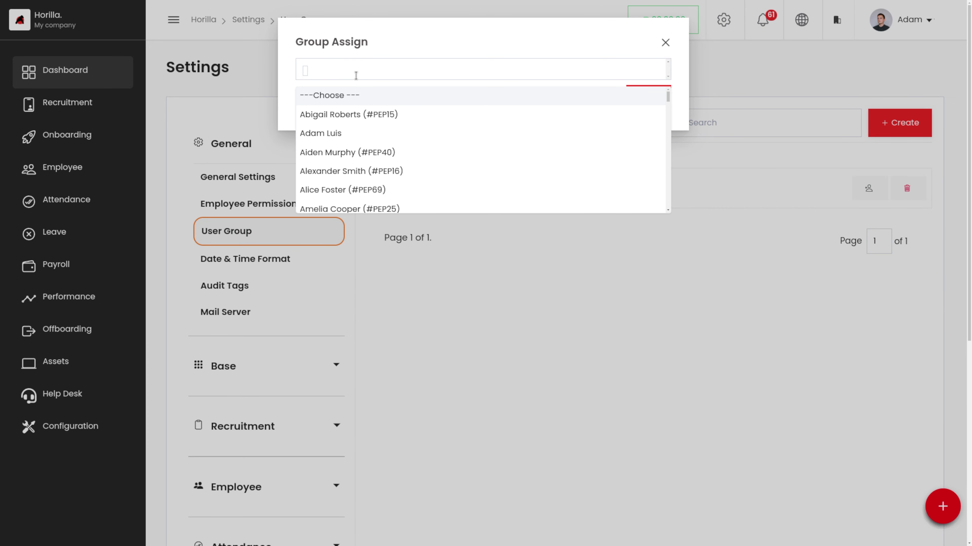
type("ellie")
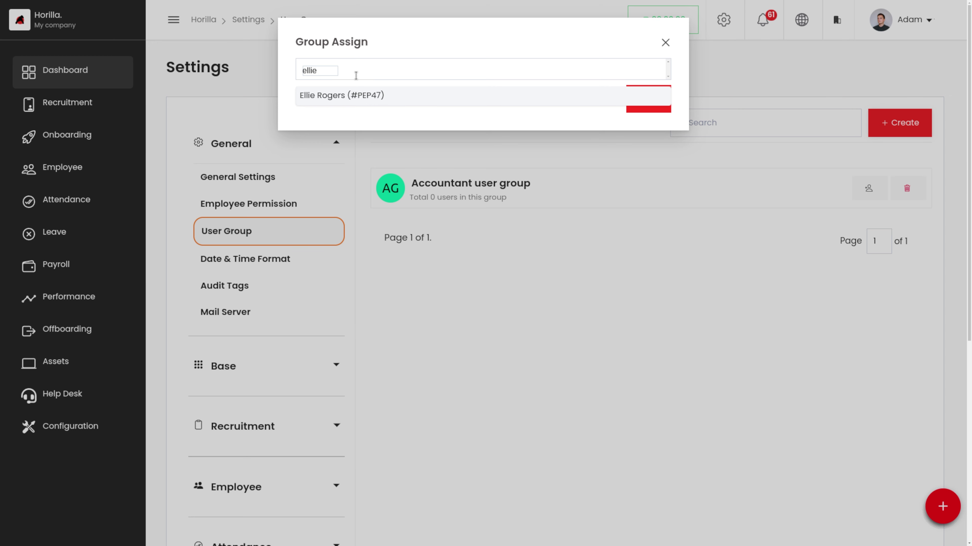
left_click(371, 96)
type("nora")
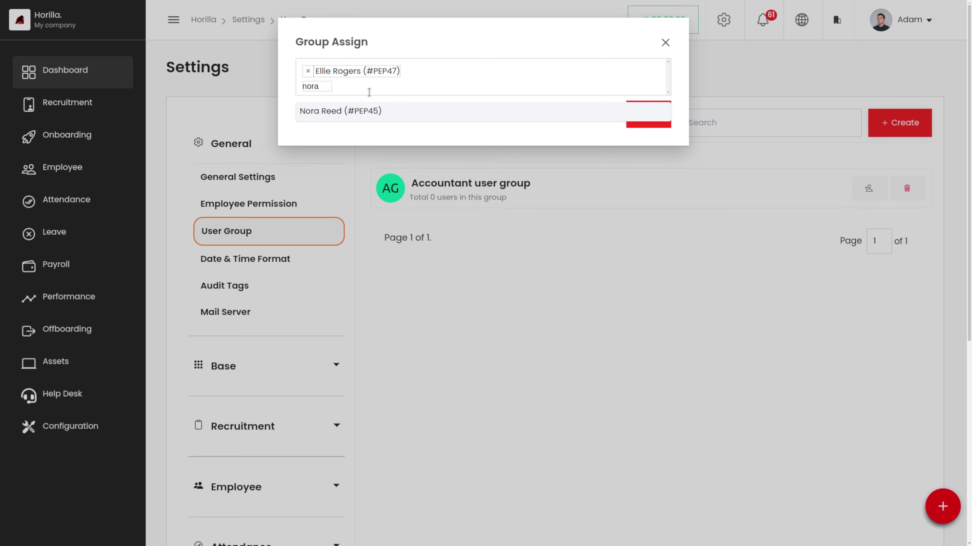
left_click(438, 110)
left_click(647, 112)
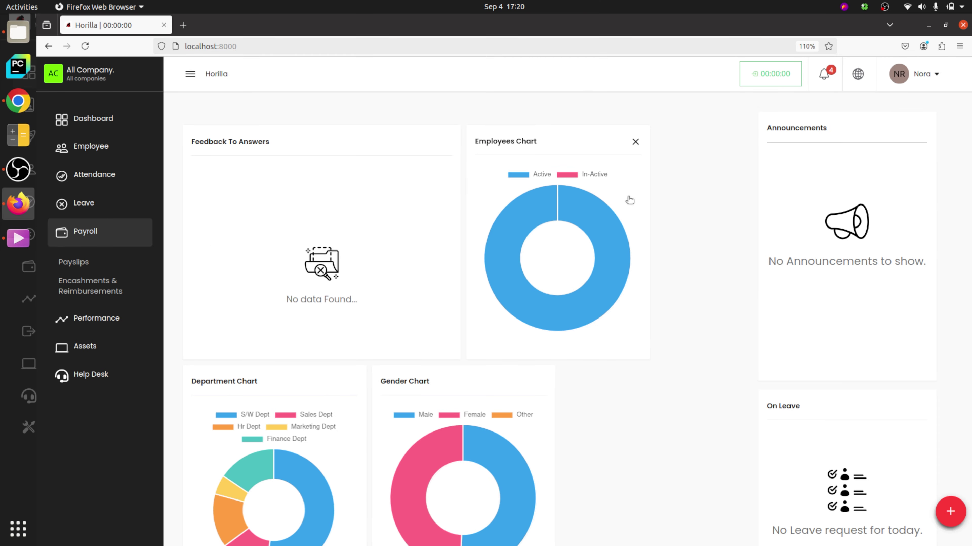
Reload the assigned employee's session and check access to the Payroll contracts and payslips.
key("ctrl+r")
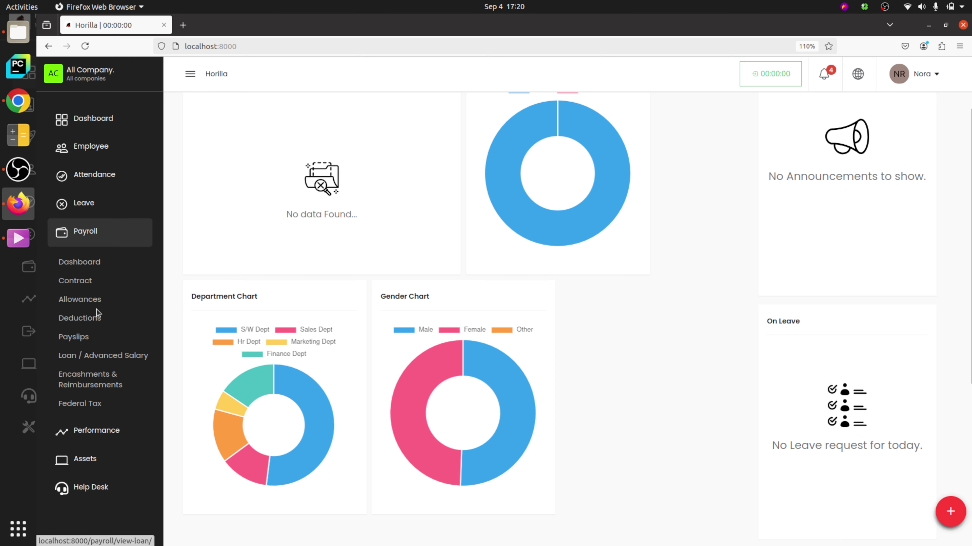
left_click(84, 287)
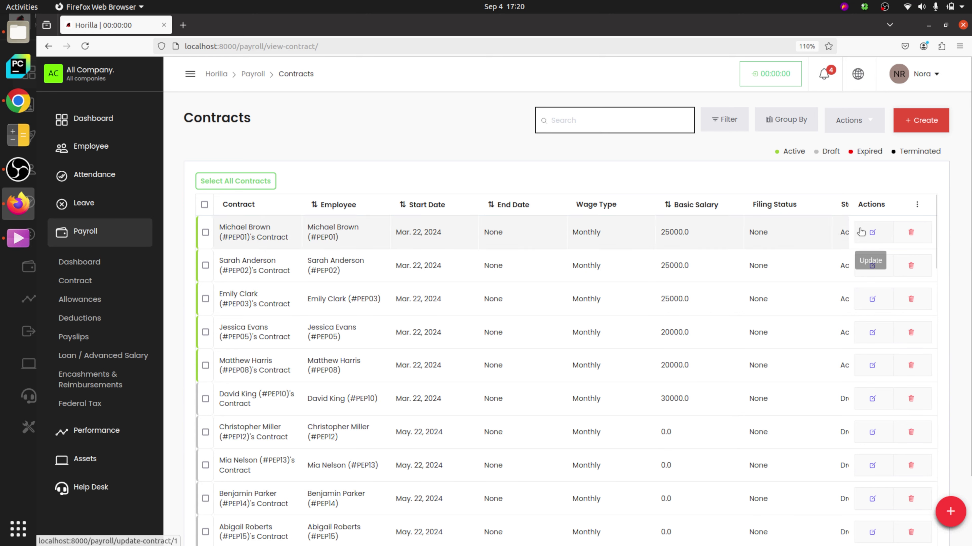
left_click(86, 335)
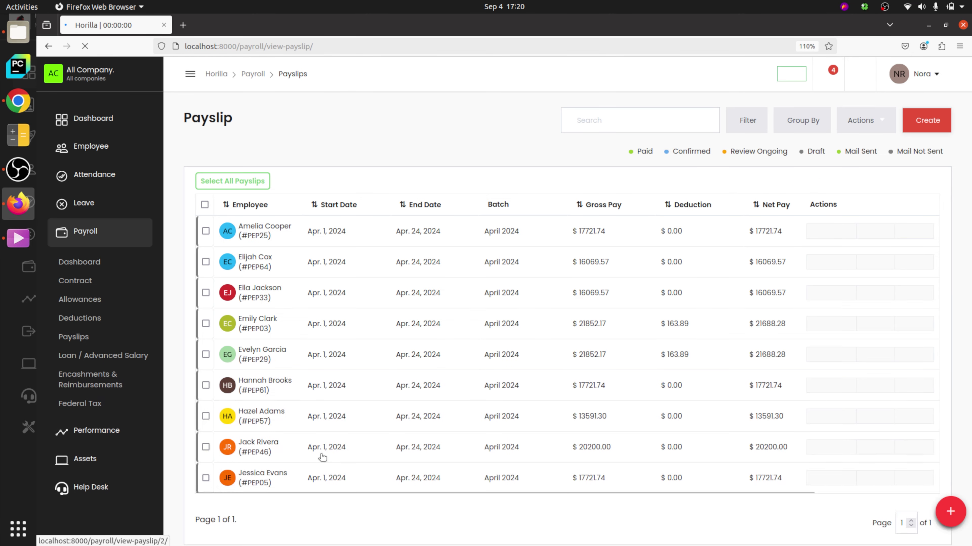